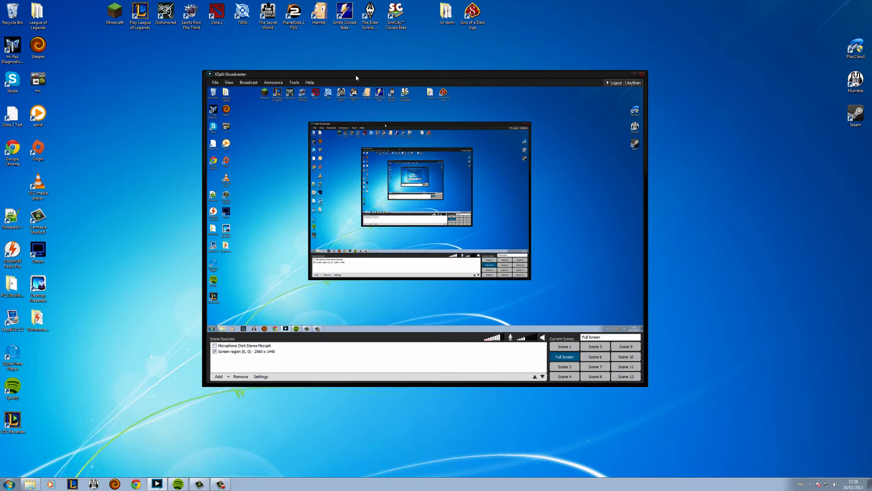
Select the Screen region source, add the FaceTime HD Camera, shrink it to the top, then remove it.
click(254, 351)
click(279, 359)
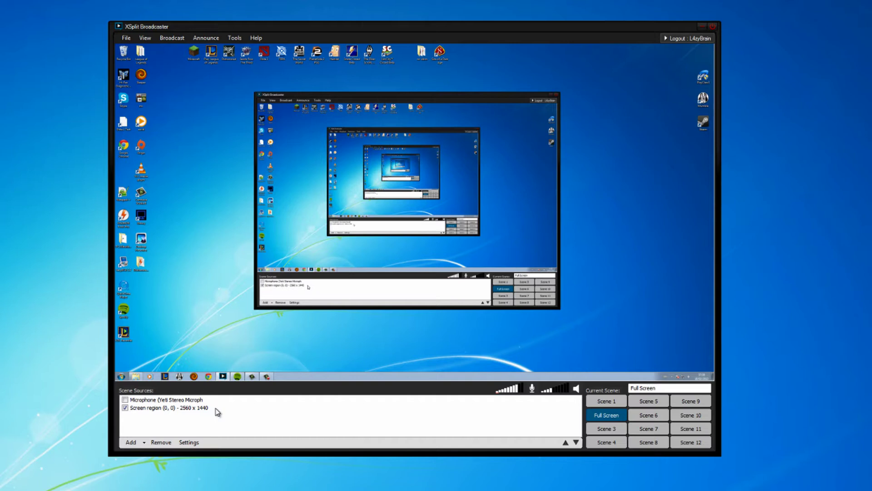
click(131, 447)
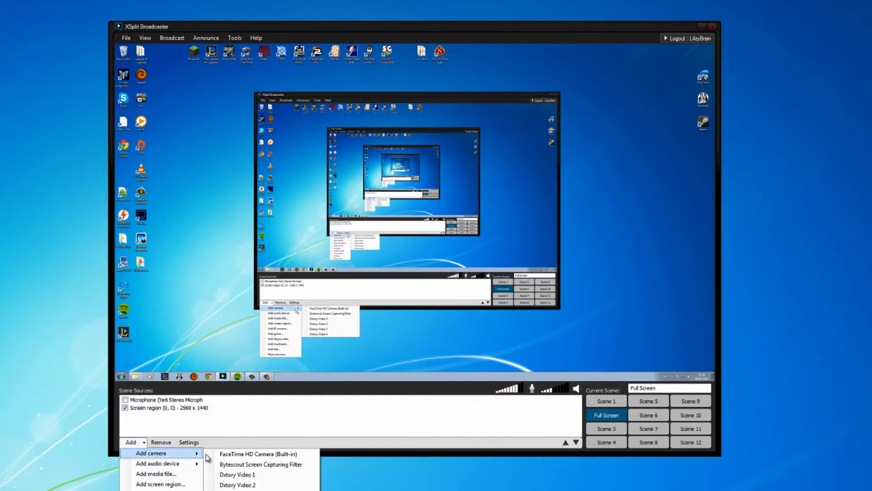
click(230, 454)
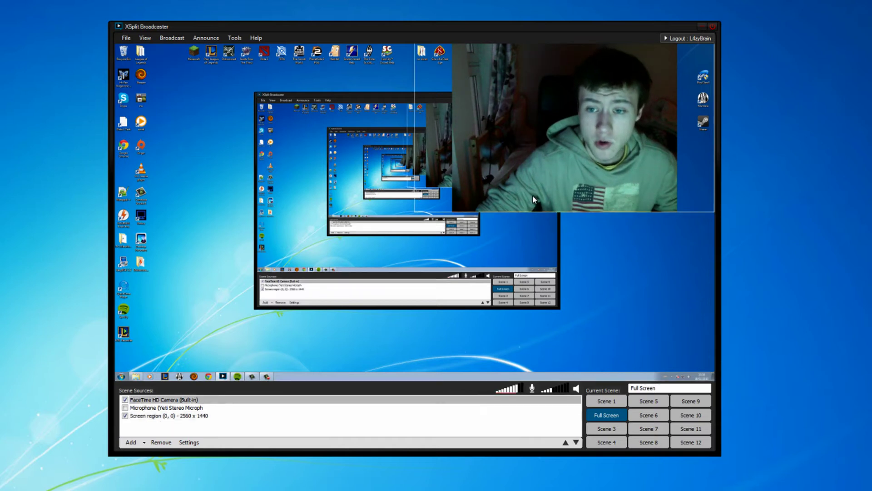
drag(552, 191, 552, 221)
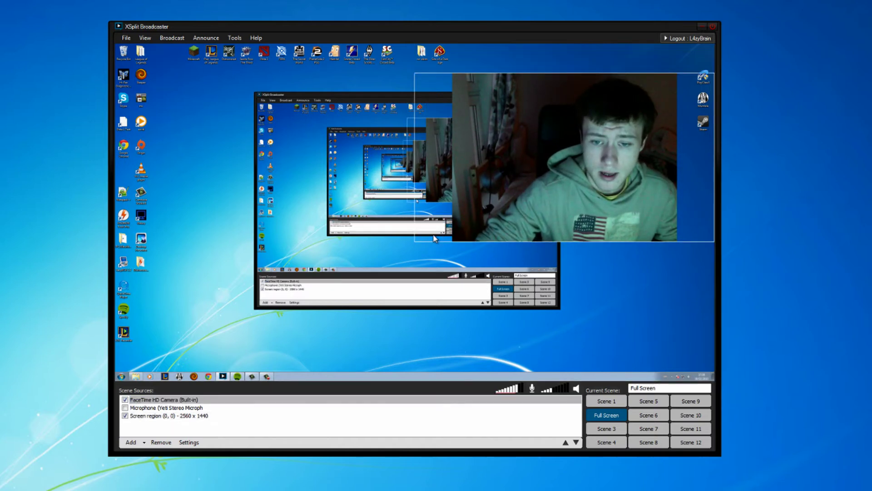
drag(435, 239, 536, 186)
drag(558, 152, 558, 122)
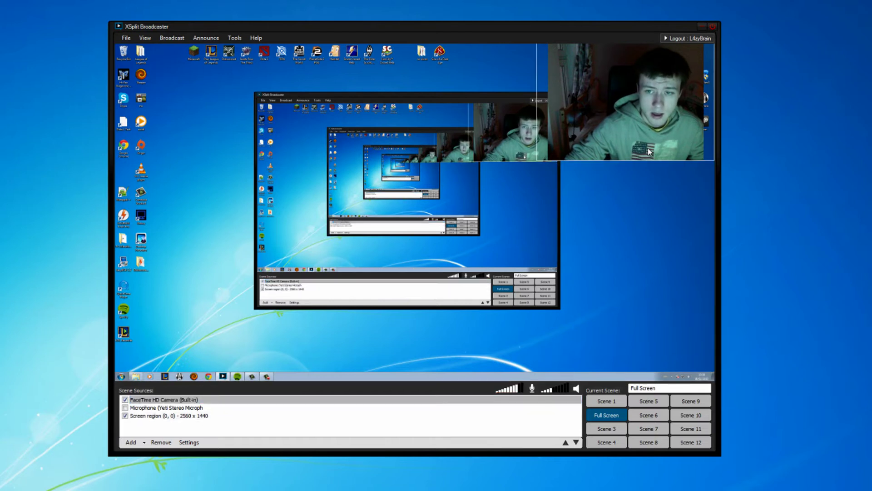
click(151, 399)
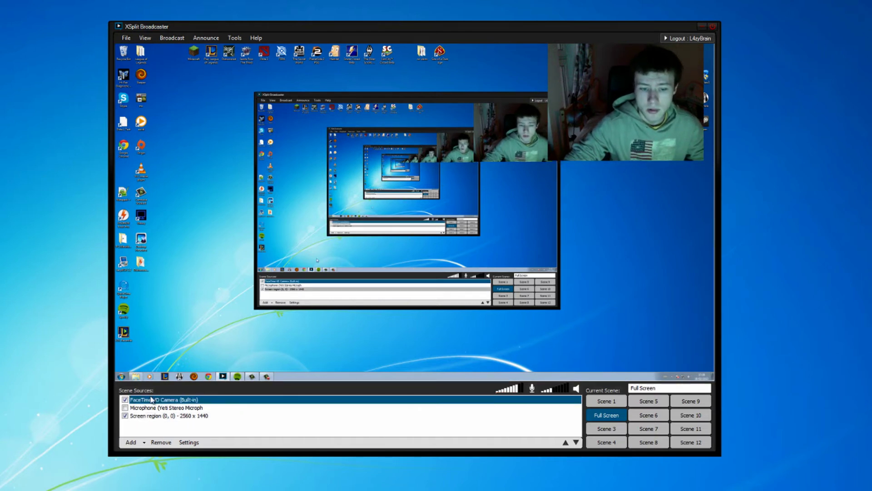
key(Delete)
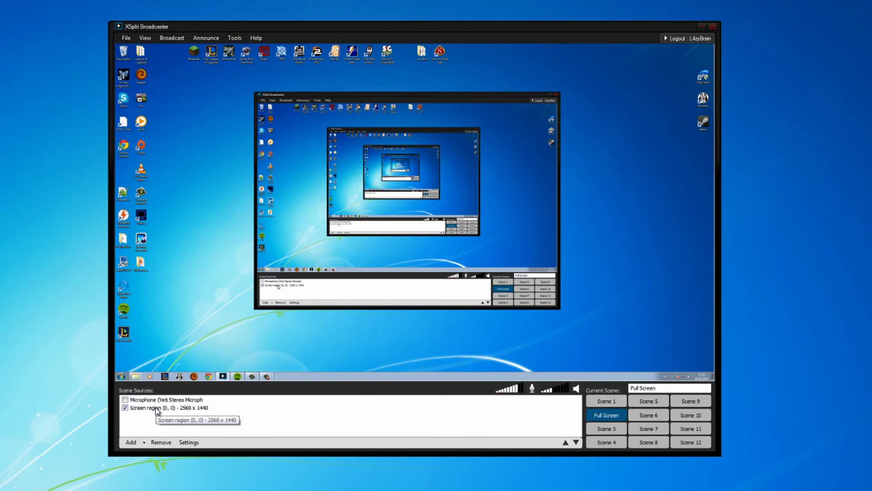
Open Broadcast > Local recording and move the settings dialog up and to the left.
click(177, 41)
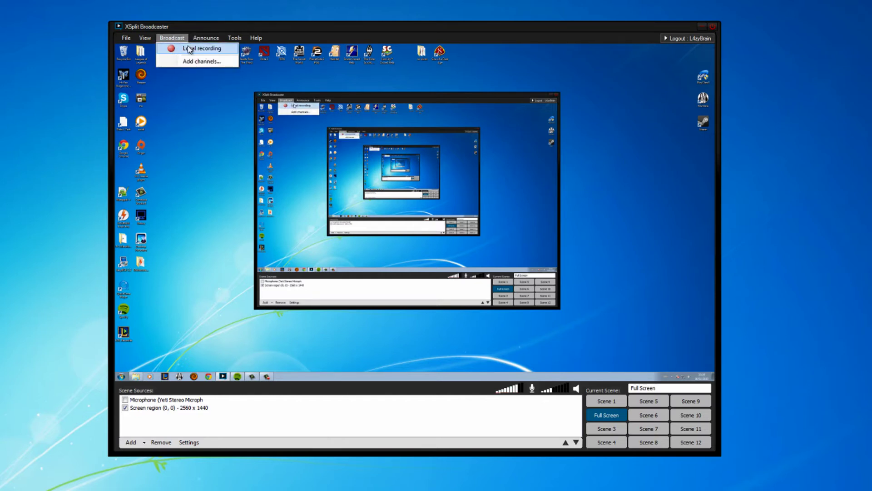
click(189, 49)
drag(400, 173, 290, 144)
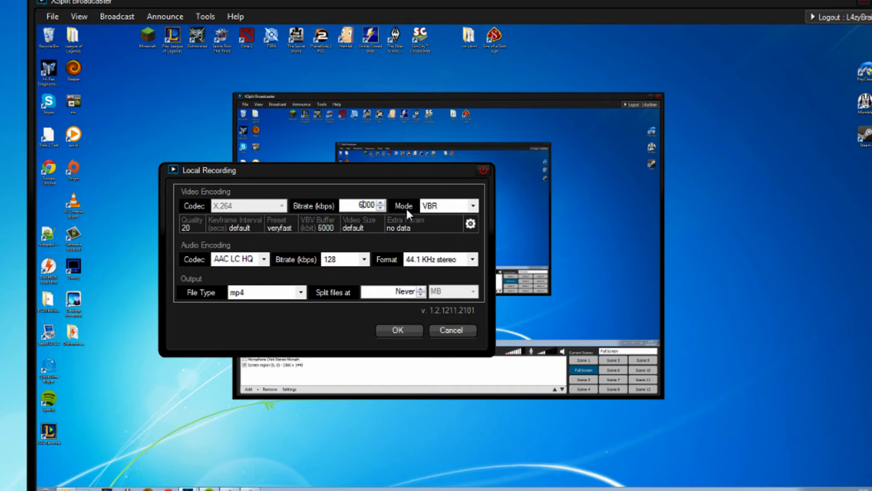
key(BackSpace)
text(8)
key(Delete)
text(5)
key(BackSpace)
text(6)
key(BackSpace)
text(4)
key(BackSpace)
text(6)
drag(373, 174, 421, 171)
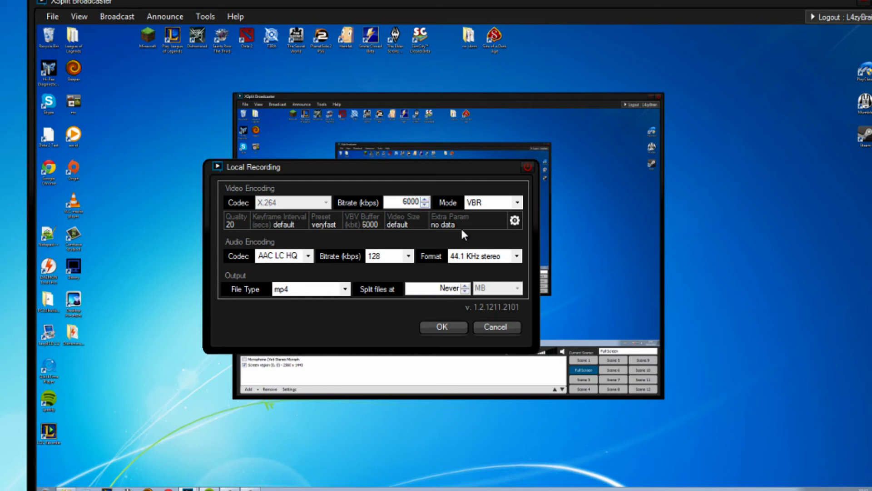
drag(462, 177, 478, 187)
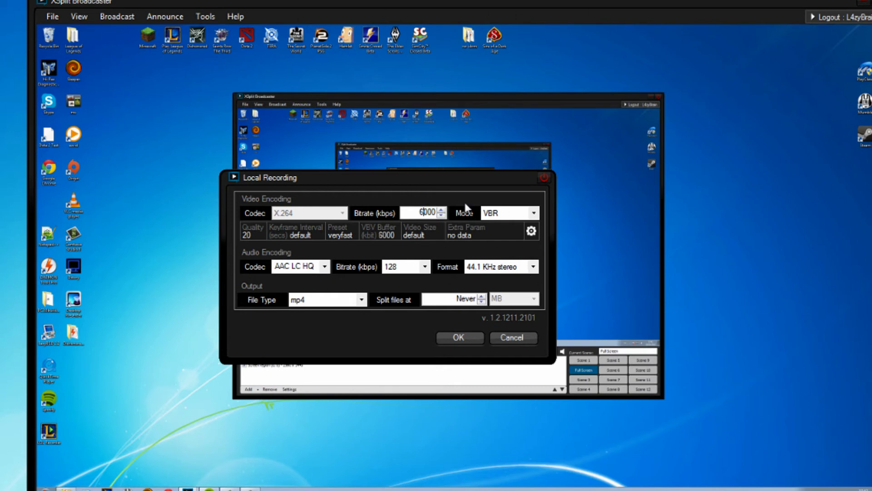
click(423, 213)
key(BackSpace)
text(2)
key(BackSpace)
text(6)
click(533, 214)
click(532, 233)
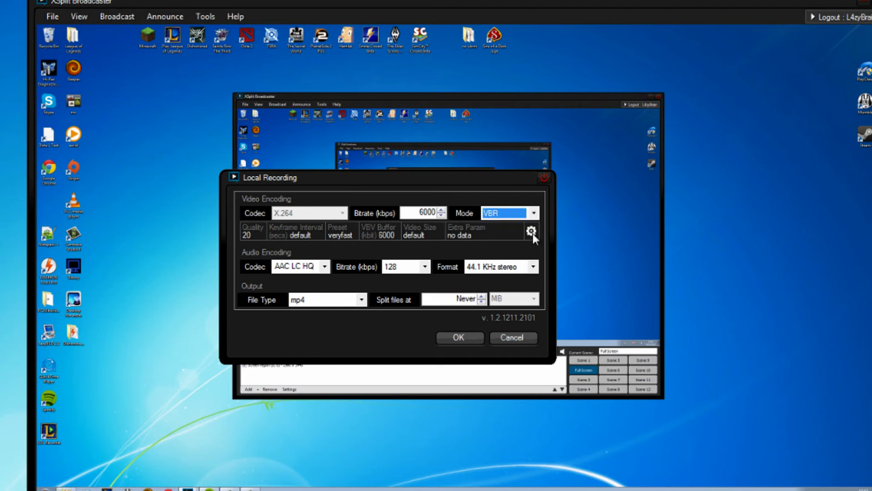
click(531, 231)
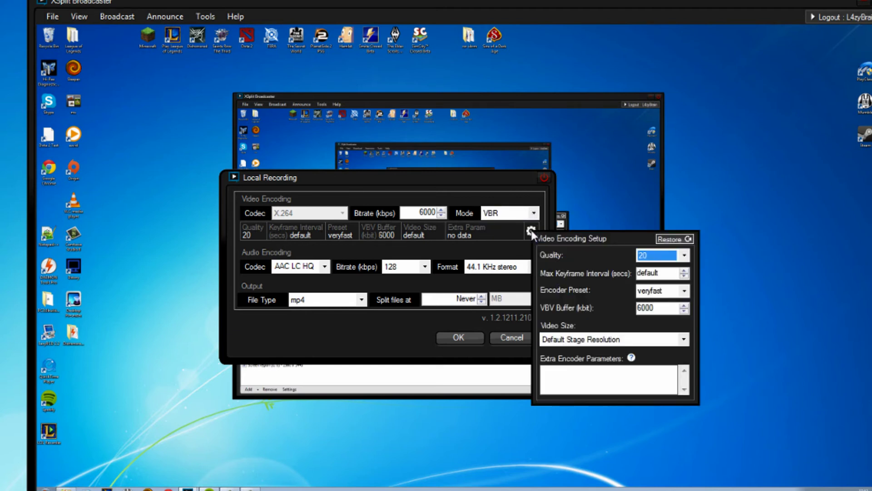
click(685, 256)
click(663, 447)
click(684, 291)
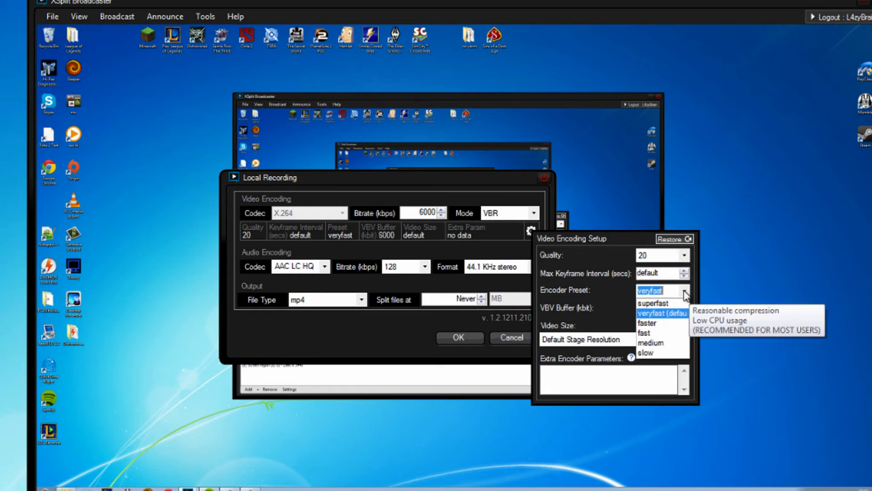
click(663, 316)
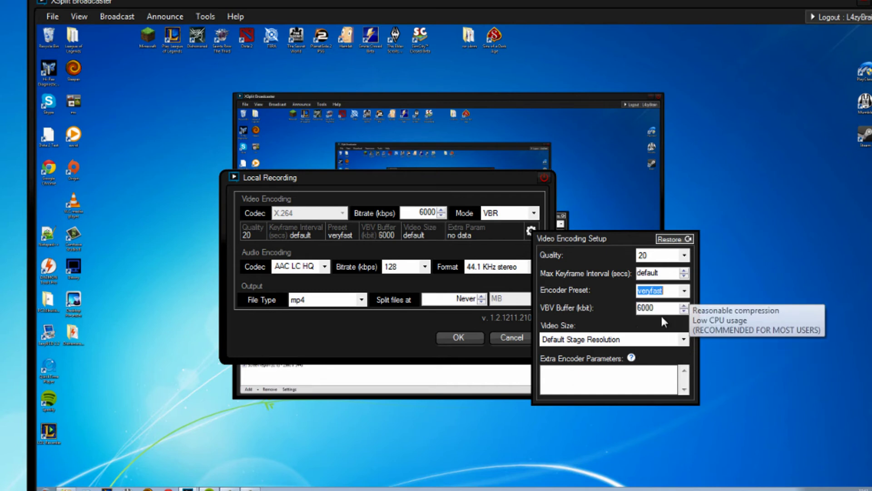
click(675, 289)
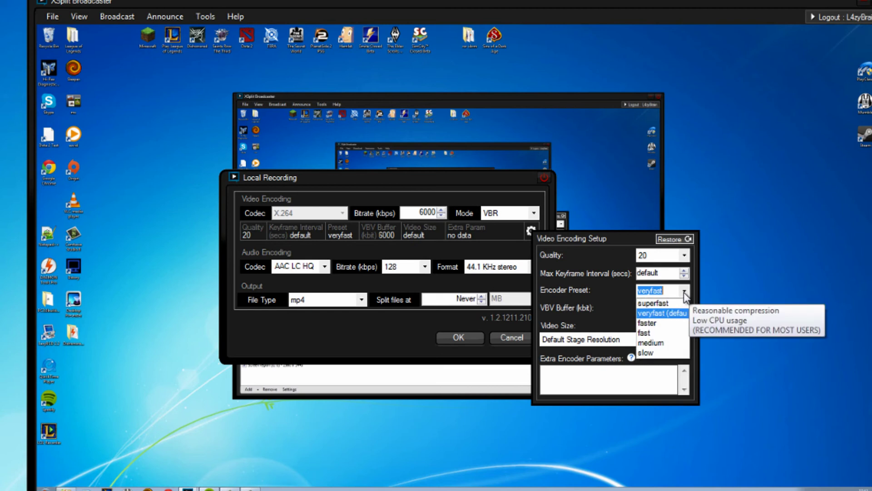
click(676, 314)
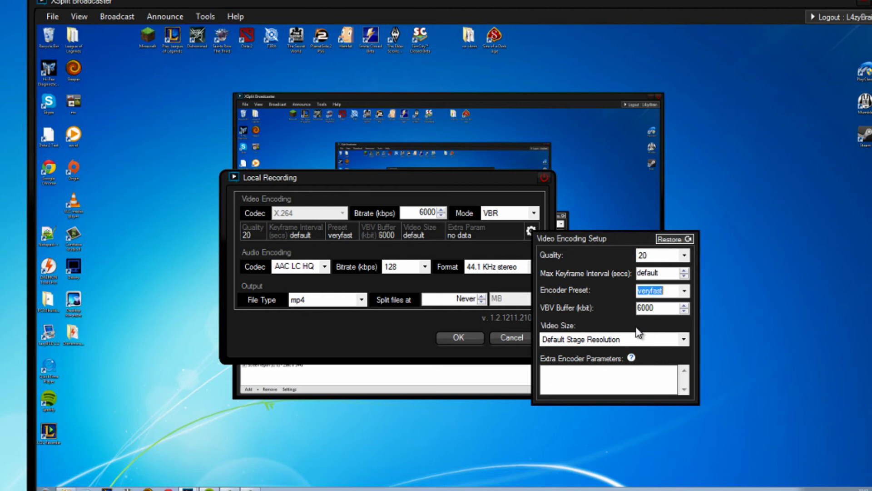
click(685, 291)
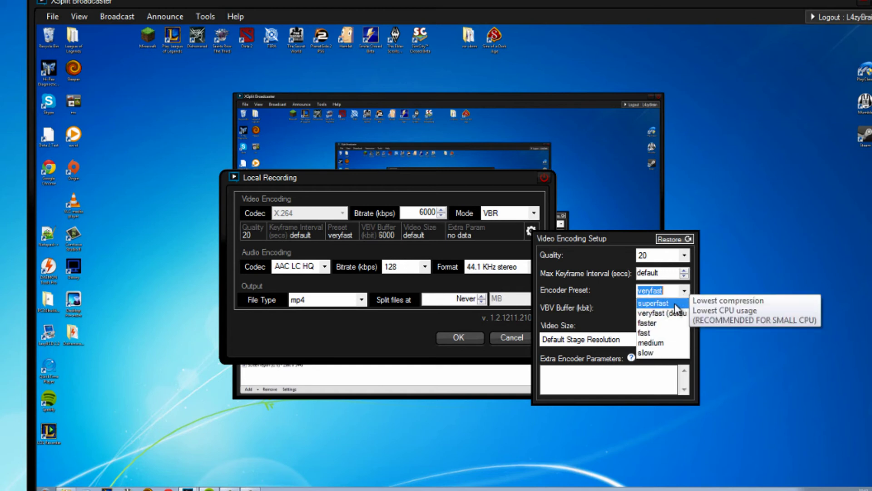
click(659, 313)
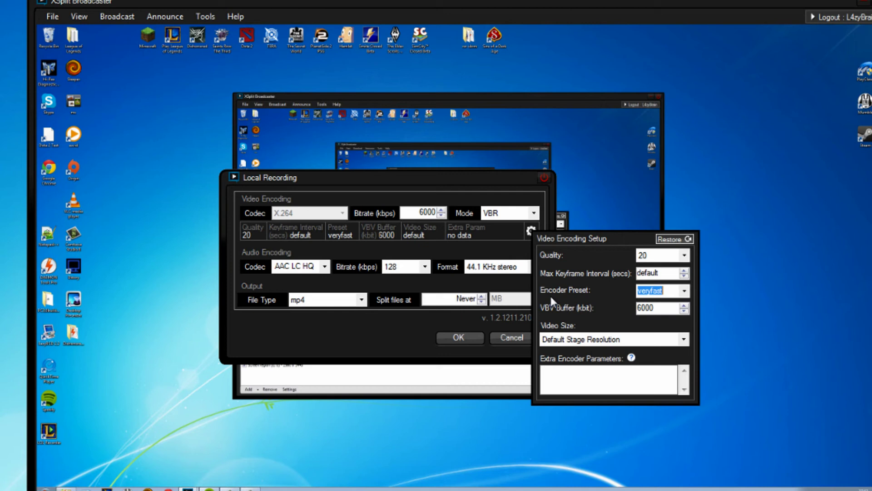
click(649, 308)
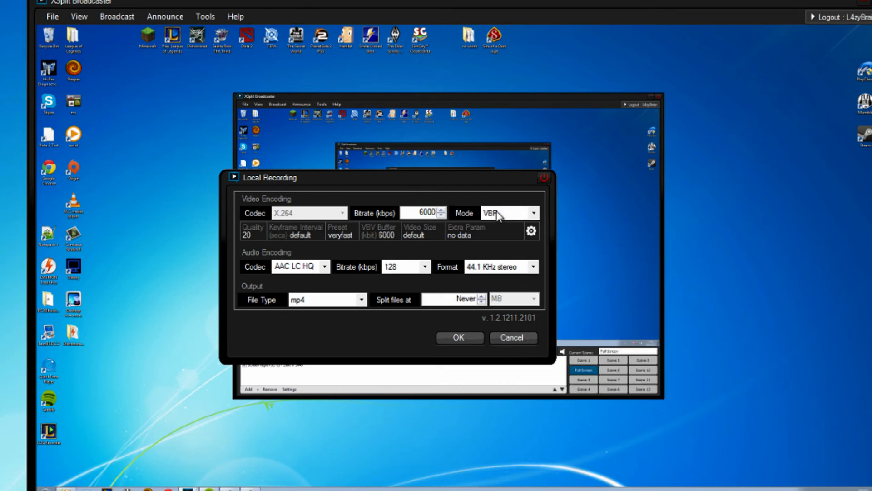
Change the video bitrate to 7000 kbps.
key(BackSpace)
text(7)
click(531, 232)
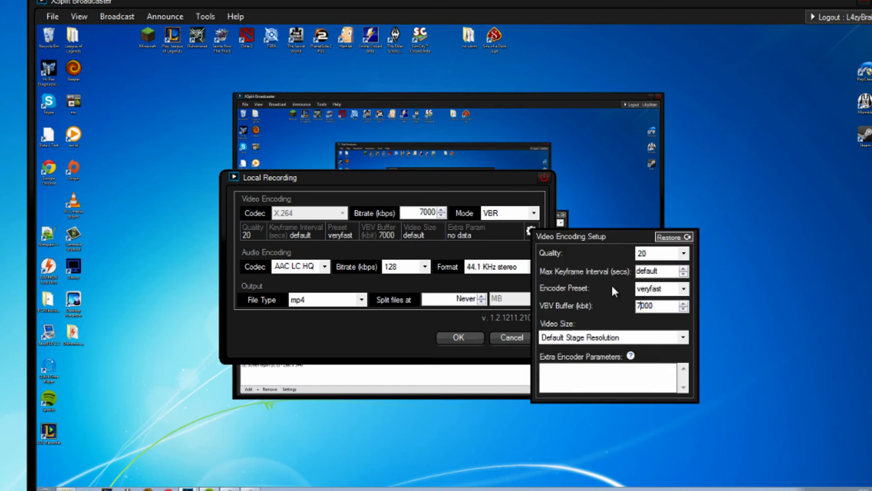
click(422, 212)
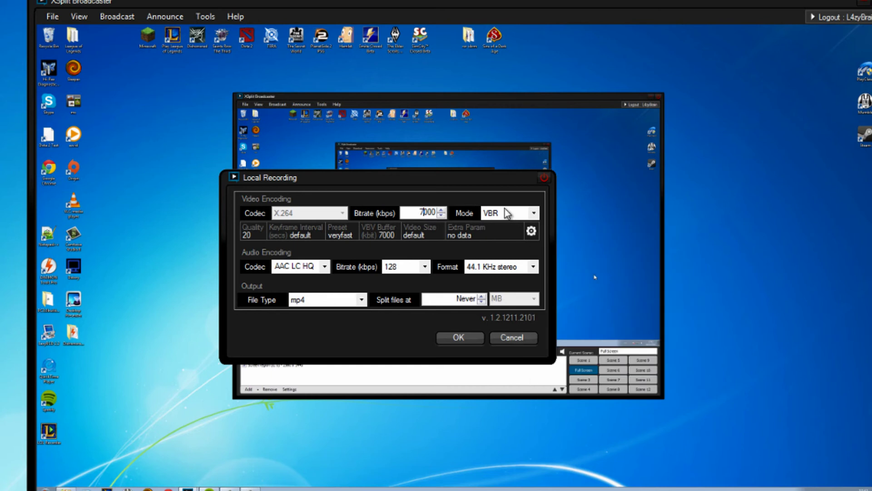
Read the Video Size help, keep Default Stage Resolution, and close the video encoding setup panel.
click(530, 231)
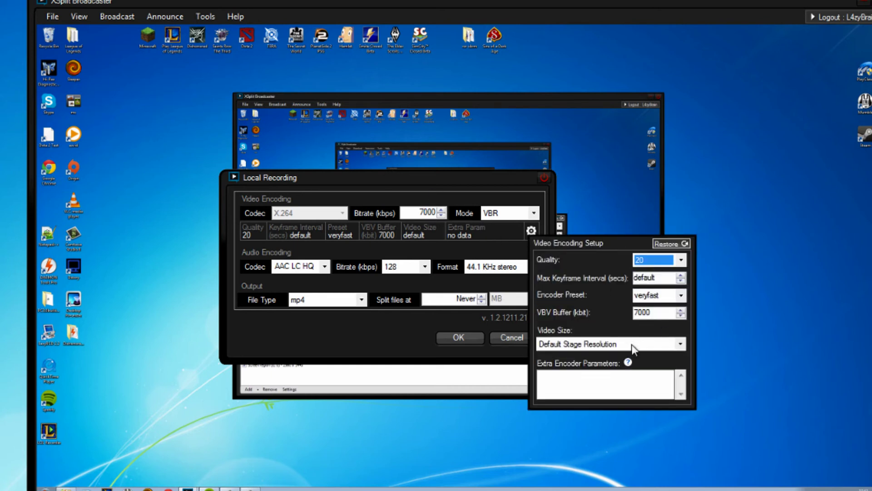
click(555, 330)
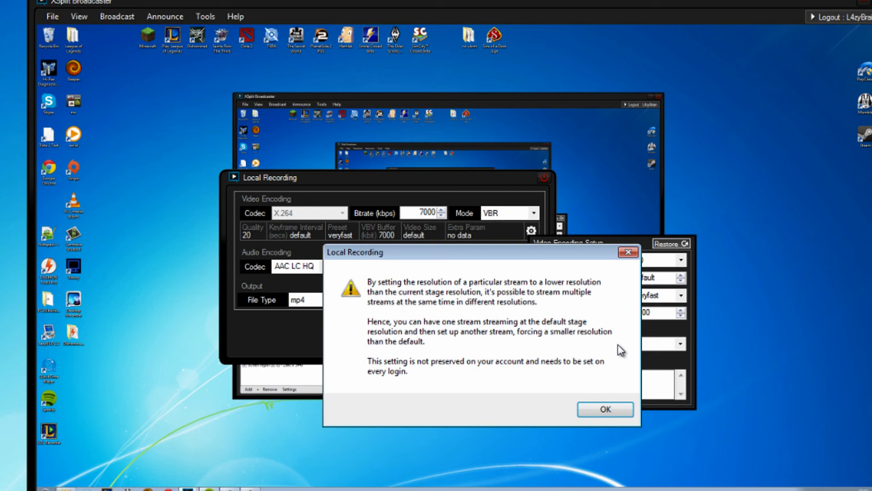
click(628, 252)
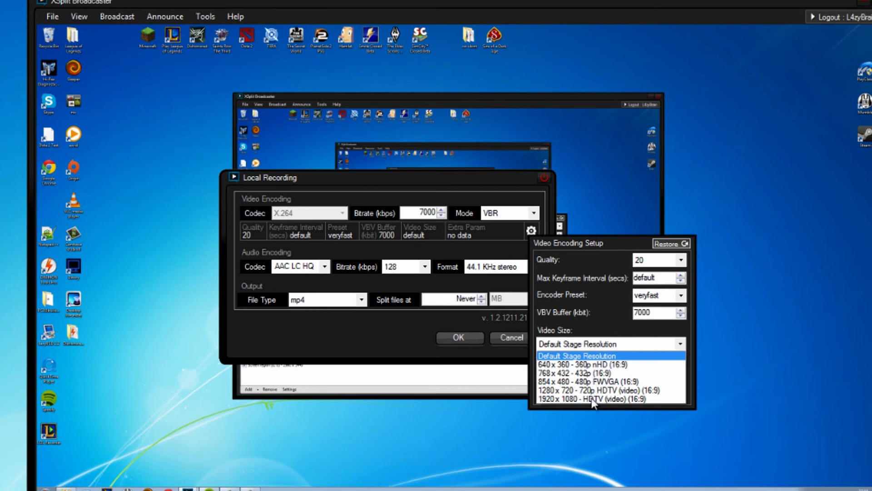
click(609, 347)
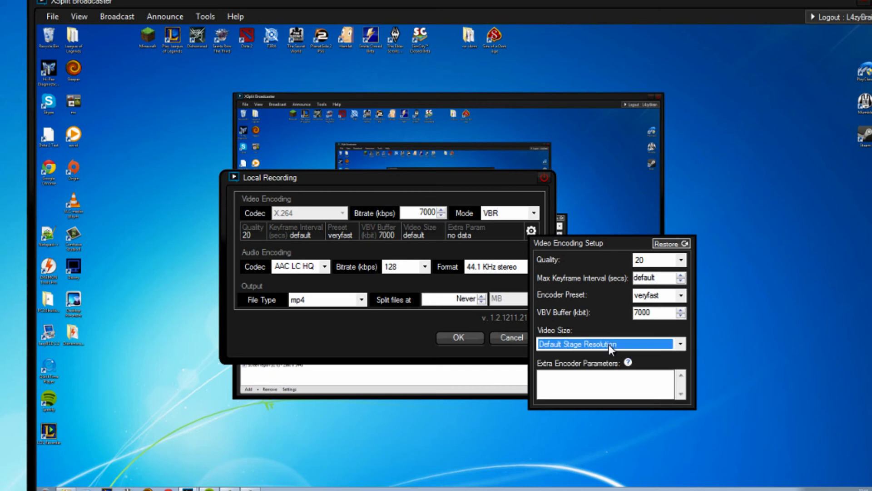
click(347, 340)
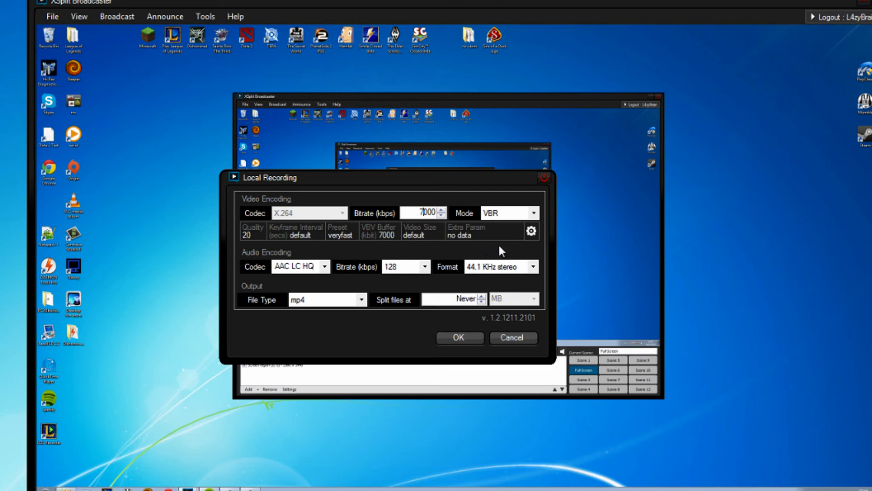
Set the audio codec to AAC LC HQ with a 192 kbps bitrate.
click(313, 268)
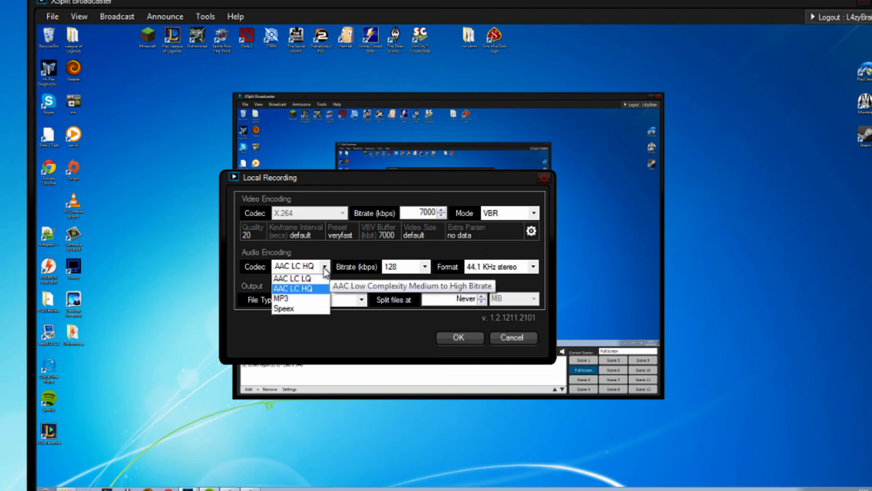
click(311, 290)
click(425, 267)
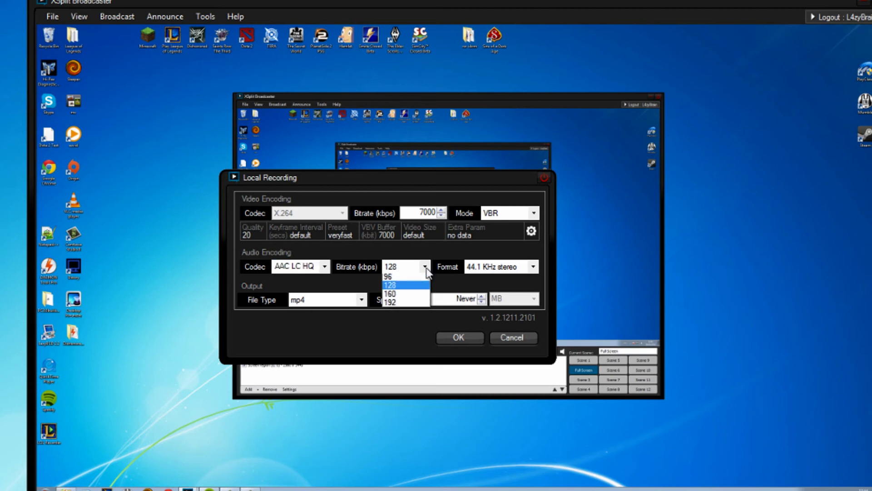
click(398, 303)
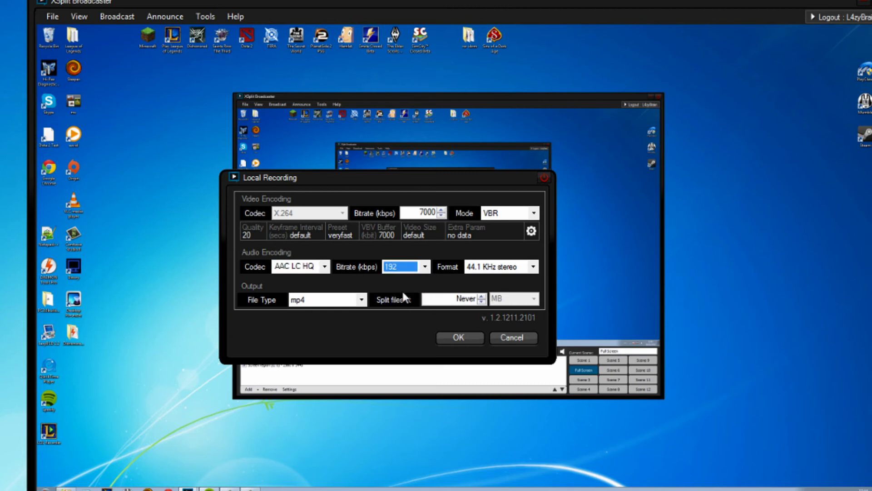
click(299, 270)
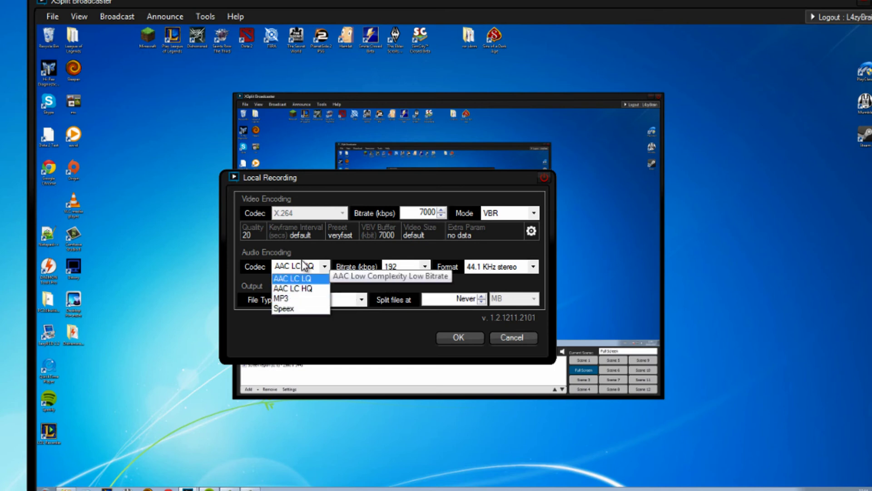
click(299, 289)
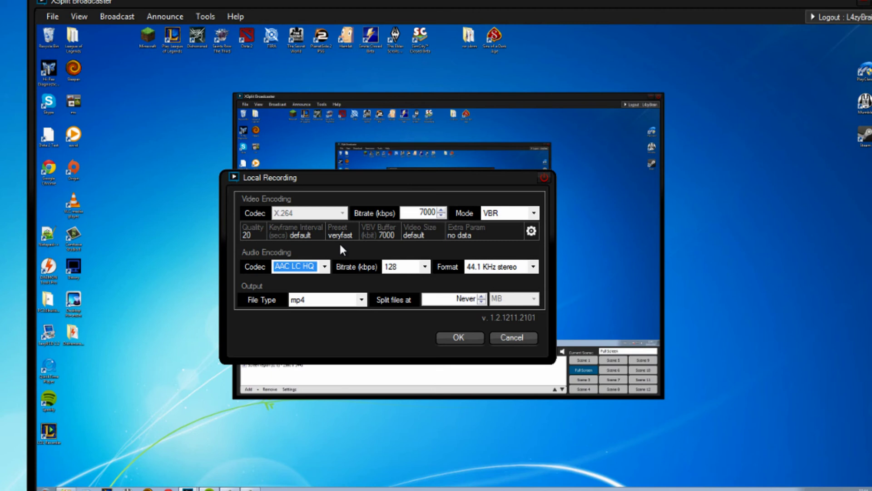
click(305, 269)
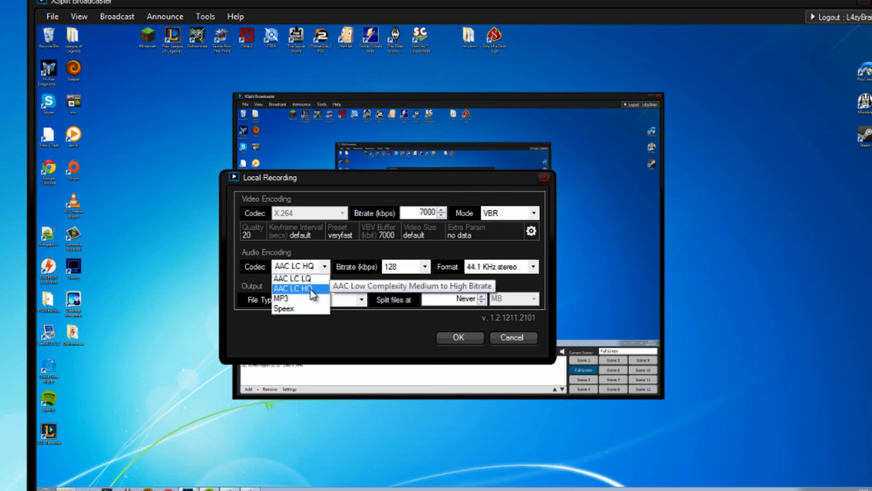
click(300, 288)
click(423, 267)
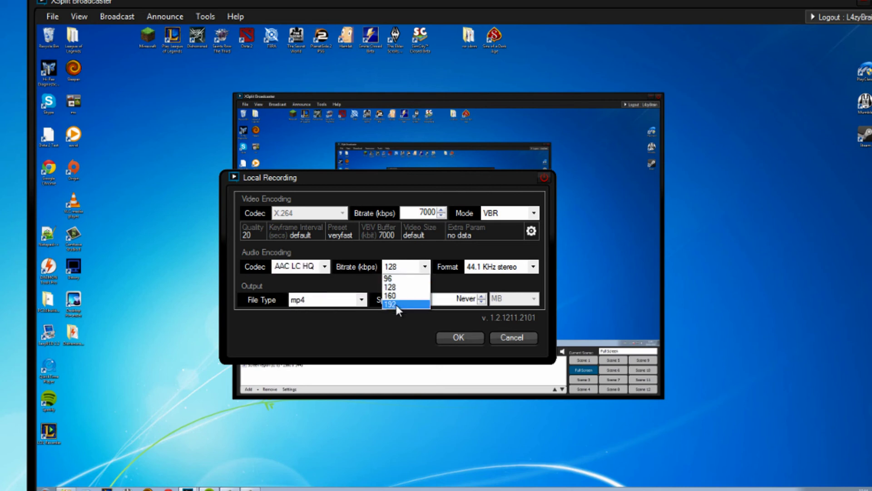
click(397, 303)
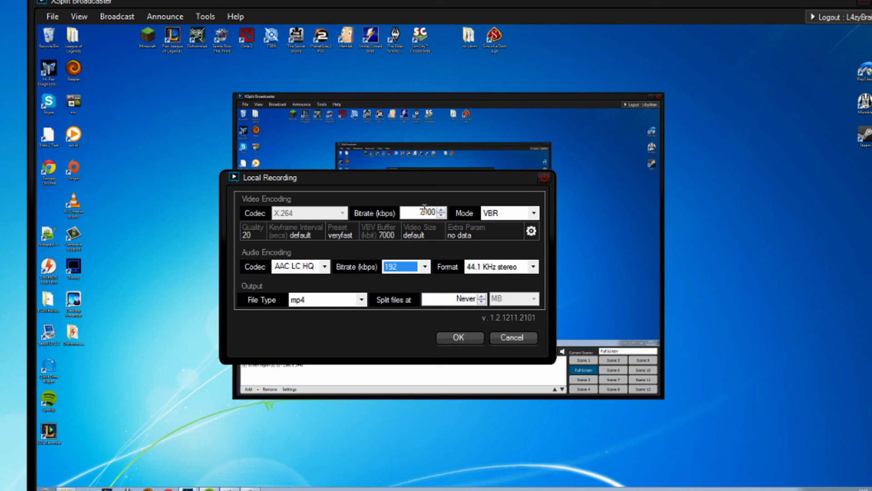
click(422, 212)
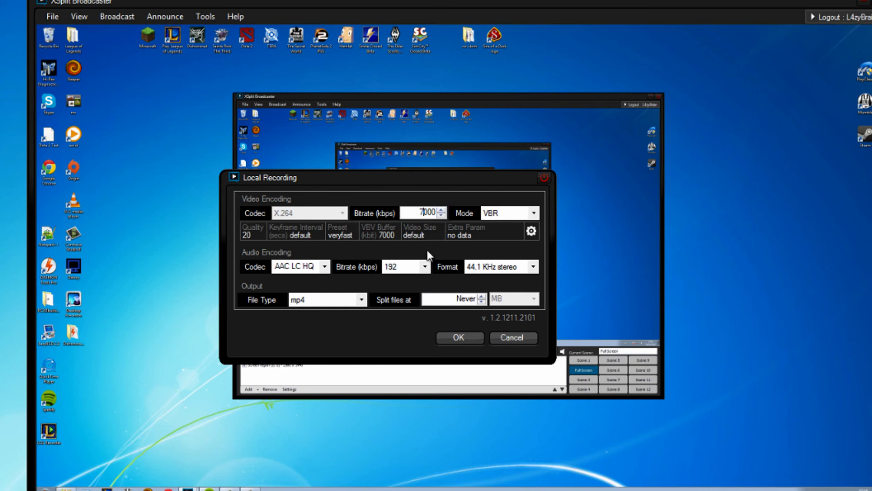
click(364, 299)
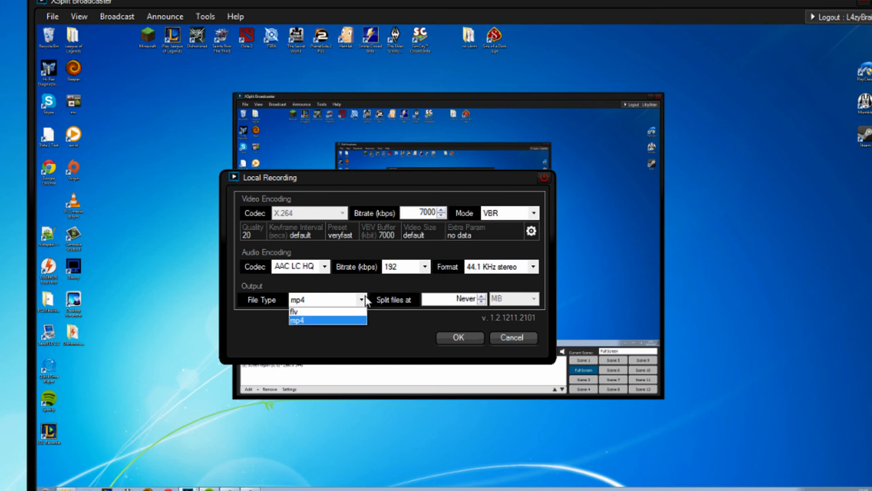
click(302, 319)
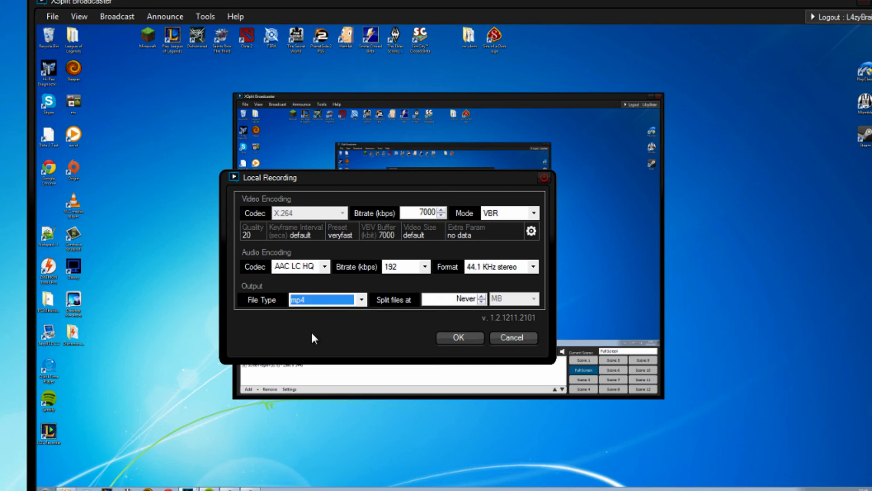
click(474, 298)
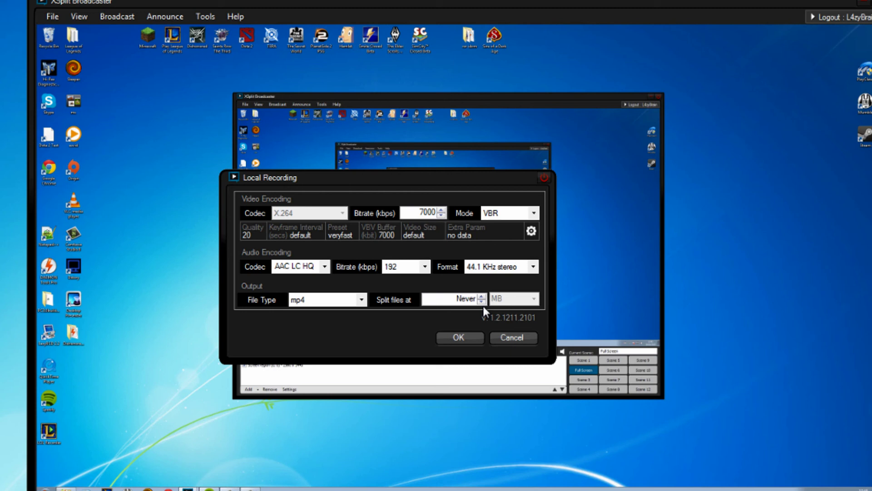
click(480, 296)
click(480, 296)
click(480, 296)
Browse from Videos into XSplit Recordings > LocalRecording and select the newest recording.
click(423, 212)
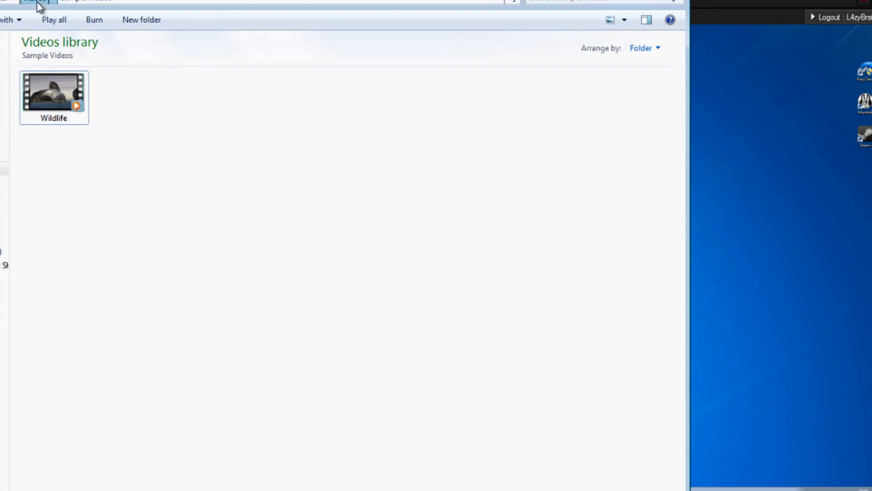
click(38, 4)
double_click(263, 114)
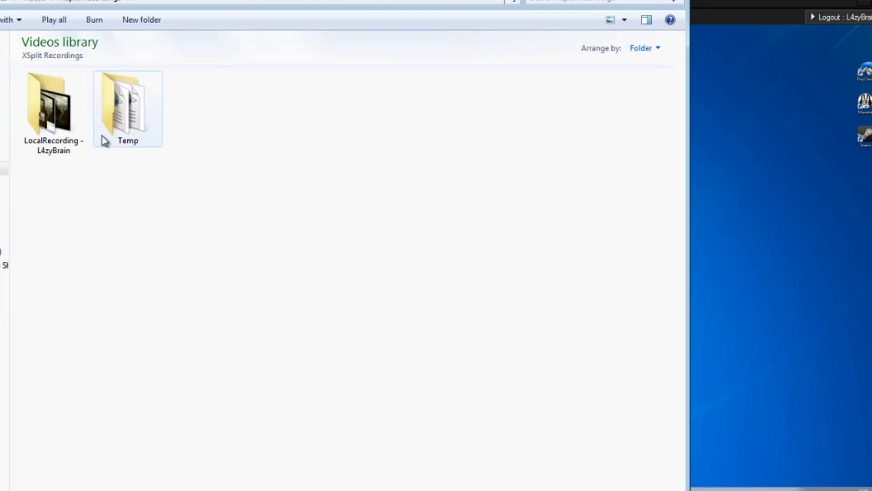
double_click(58, 117)
click(200, 129)
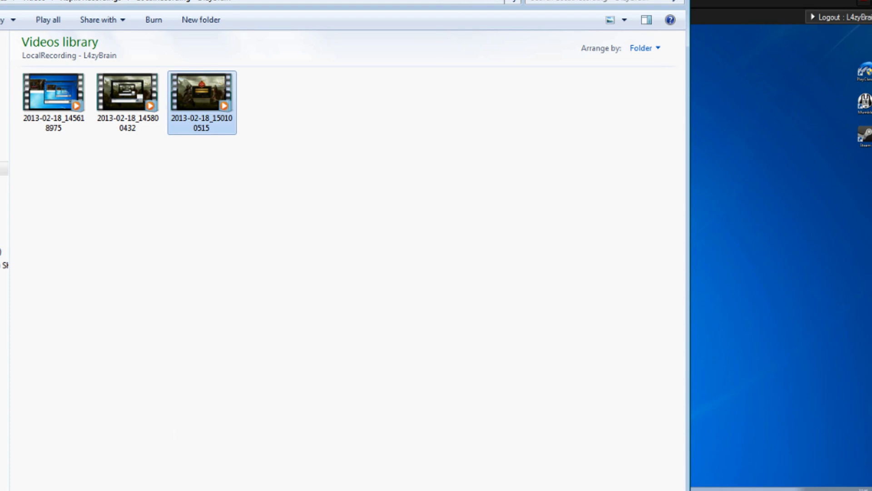
Play the newest recording muted in an enlarged Media Player from about 16:04.
double_click(201, 122)
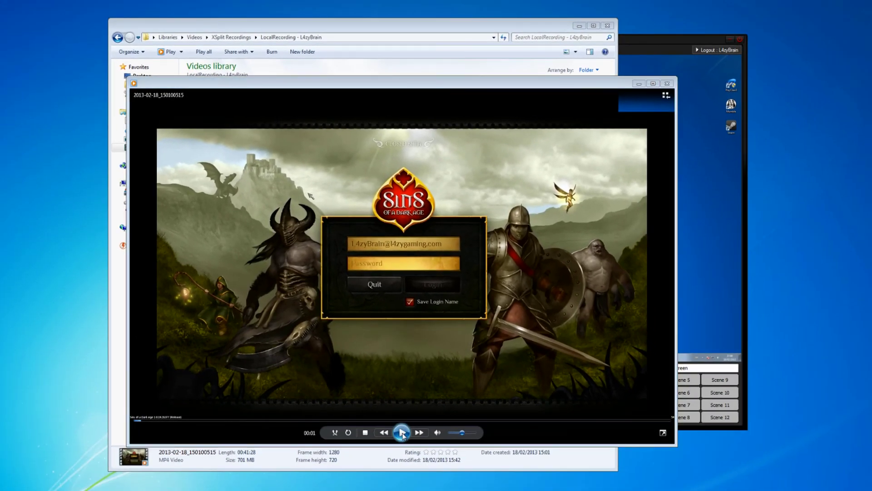
click(435, 432)
click(579, 26)
drag(439, 79, 318, 2)
drag(580, 340, 838, 487)
drag(80, 465, 841, 464)
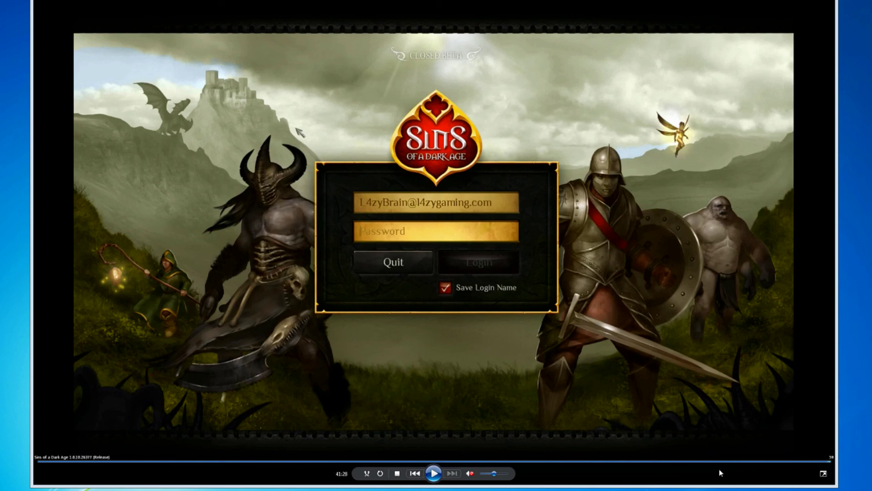
drag(693, 466, 346, 446)
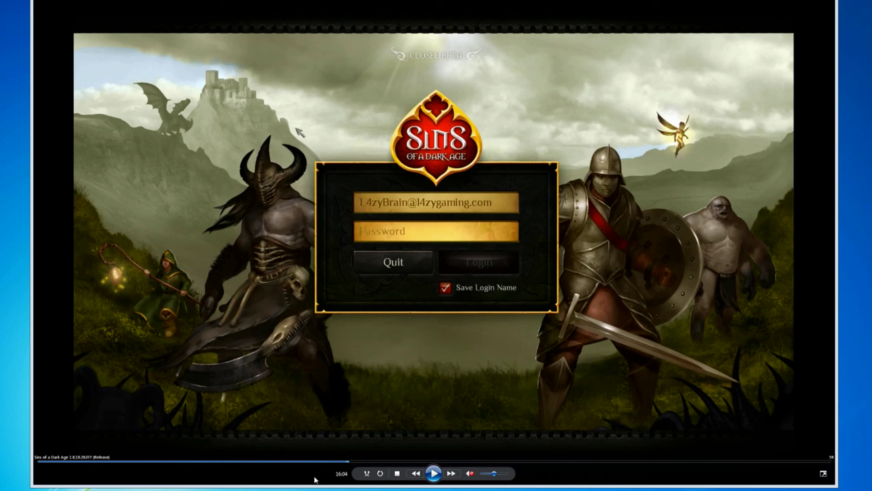
click(434, 473)
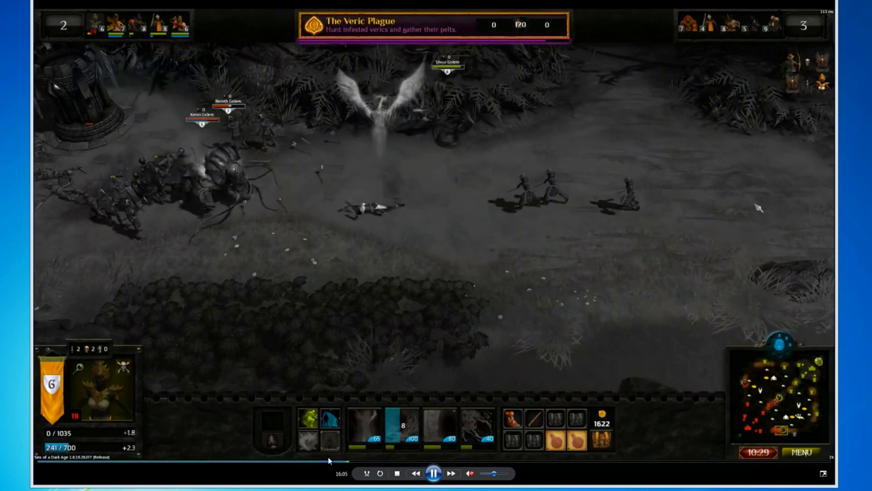